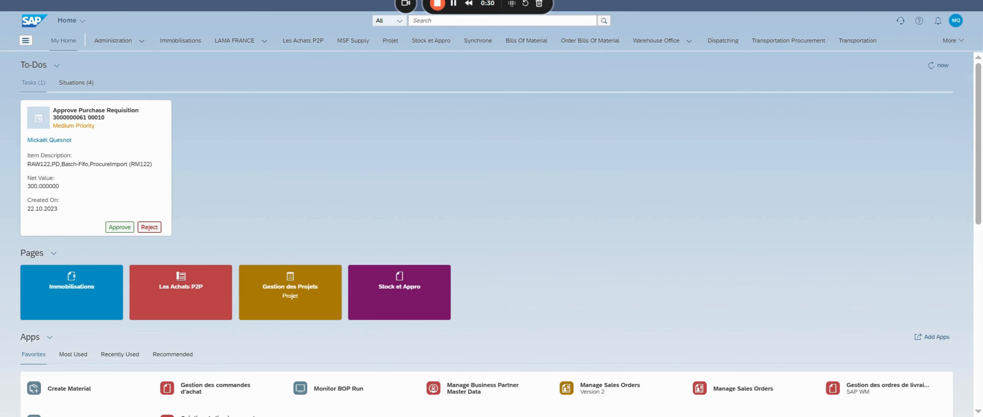
Open the Manage Stock app and display material 389 in plant KPC AIX (KP01)
type("Manage Stock")
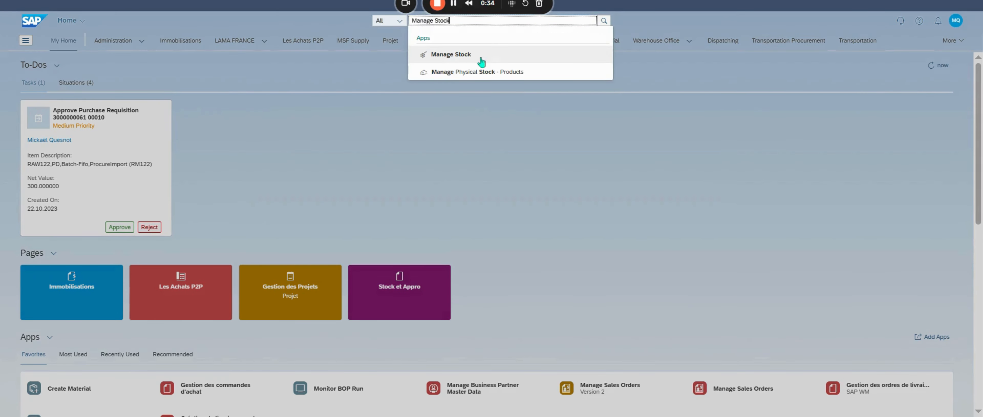
left_click(482, 63)
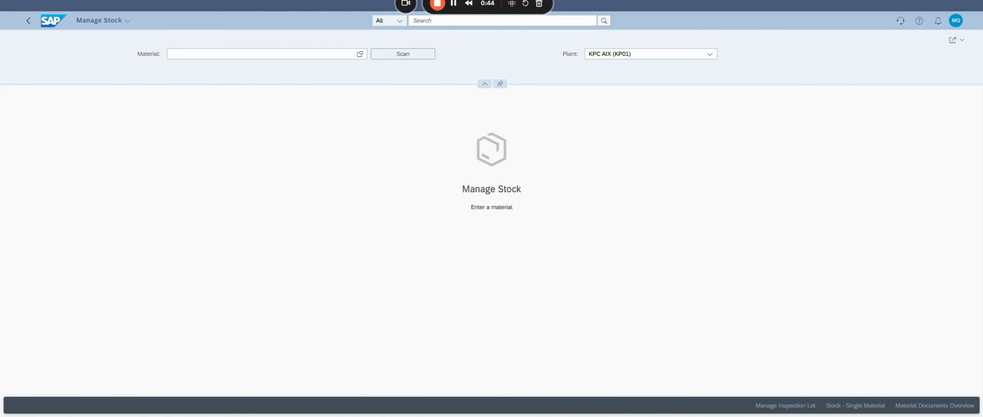
left_click(712, 57)
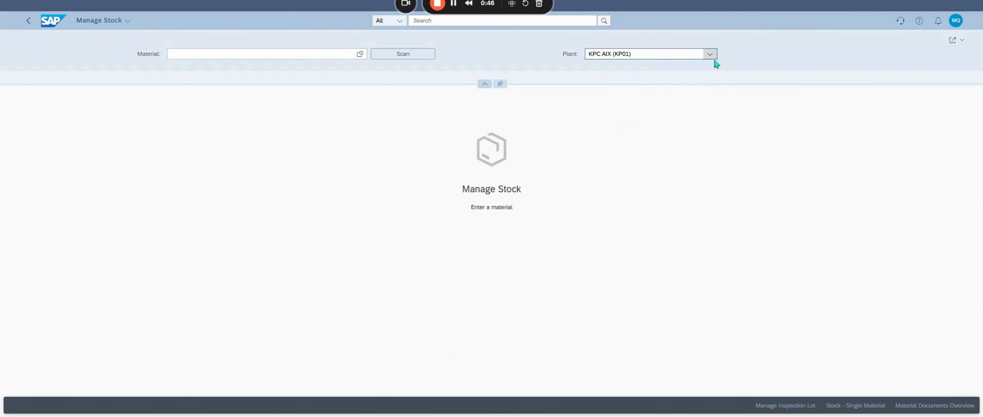
left_click(751, 64)
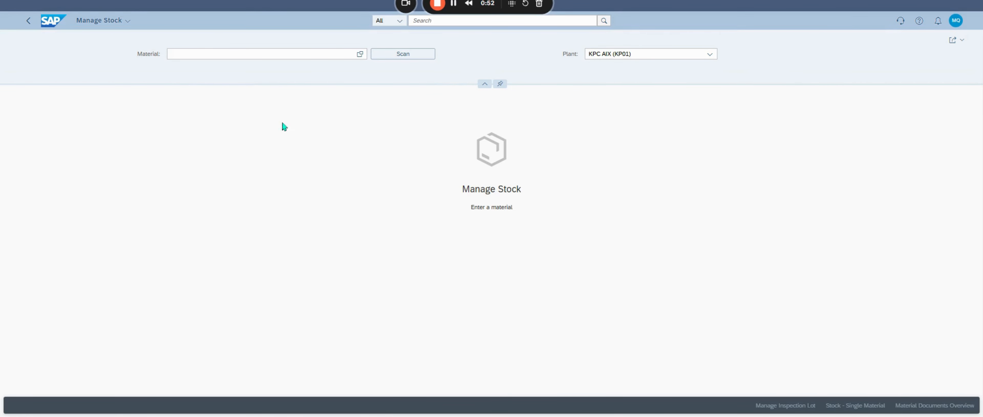
left_click(241, 58)
type("389")
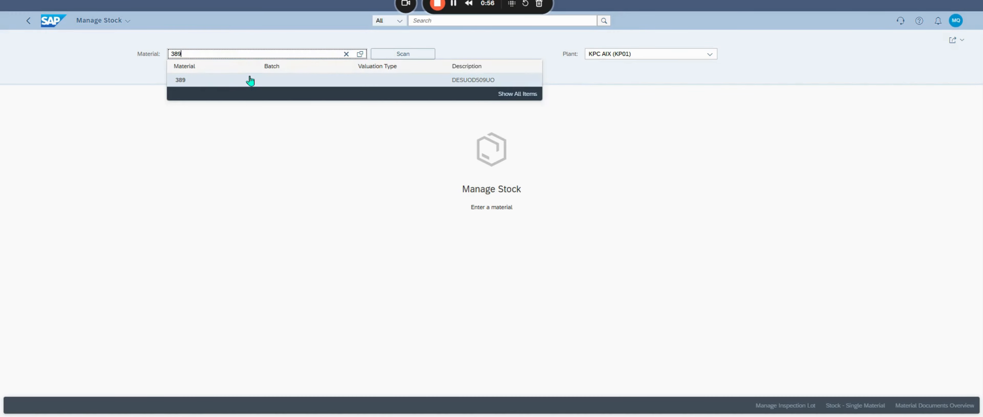
left_click(250, 80)
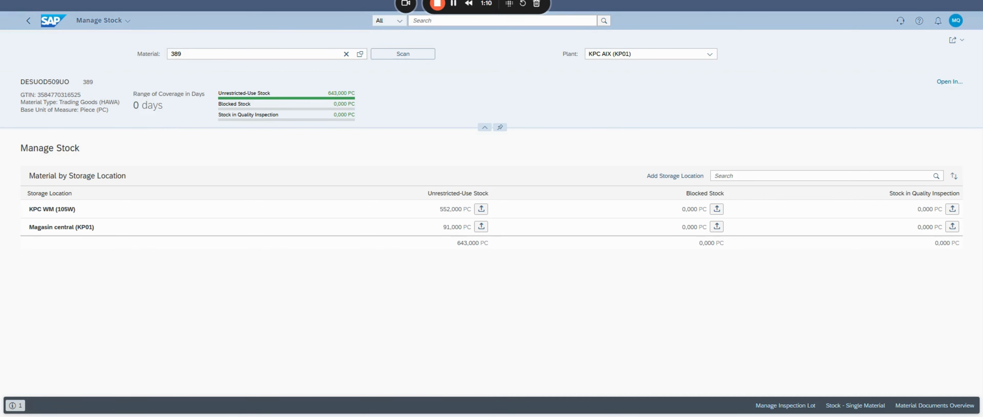
Add the storage locations Assemblage, Production, Returns and Sous traitance to the material's stock overview
left_click(668, 177)
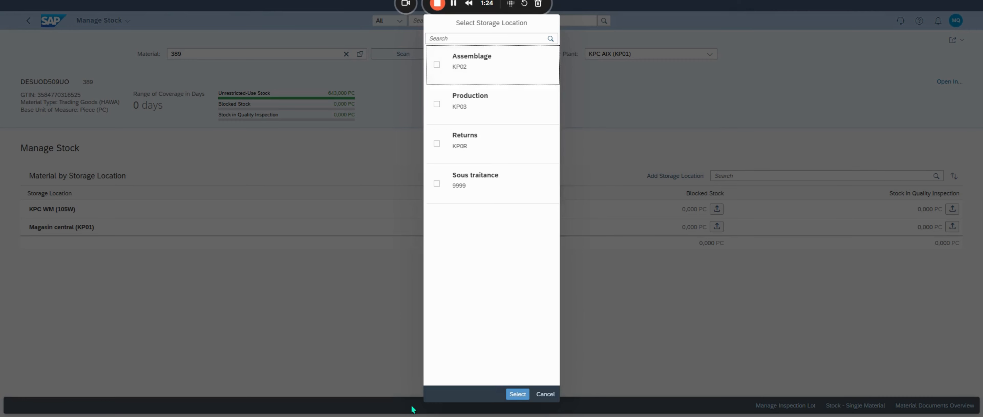
left_click(437, 65)
left_click(437, 118)
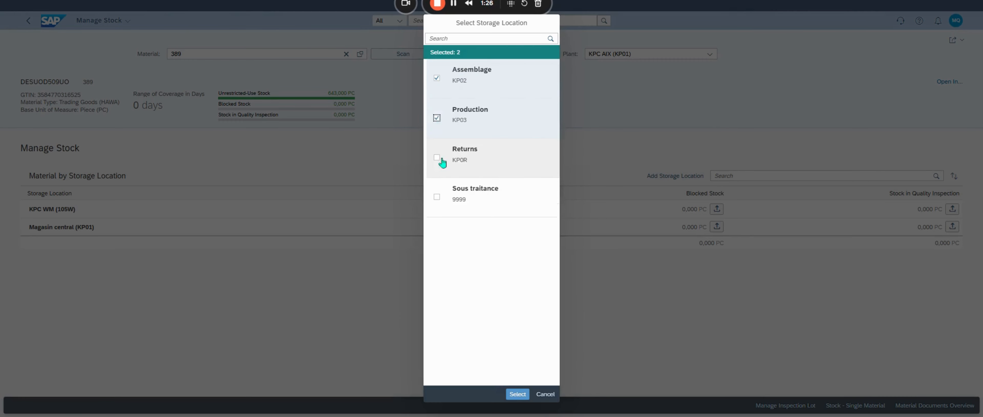
left_click(437, 157)
left_click(437, 197)
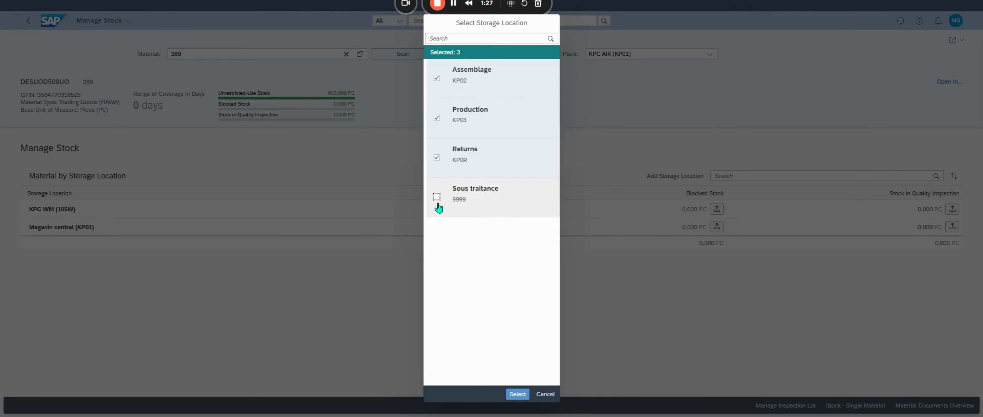
left_click(517, 394)
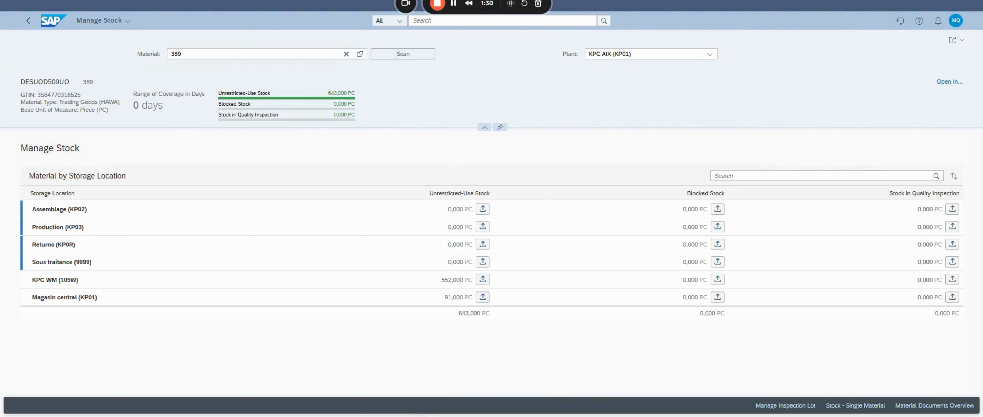
left_click(821, 176)
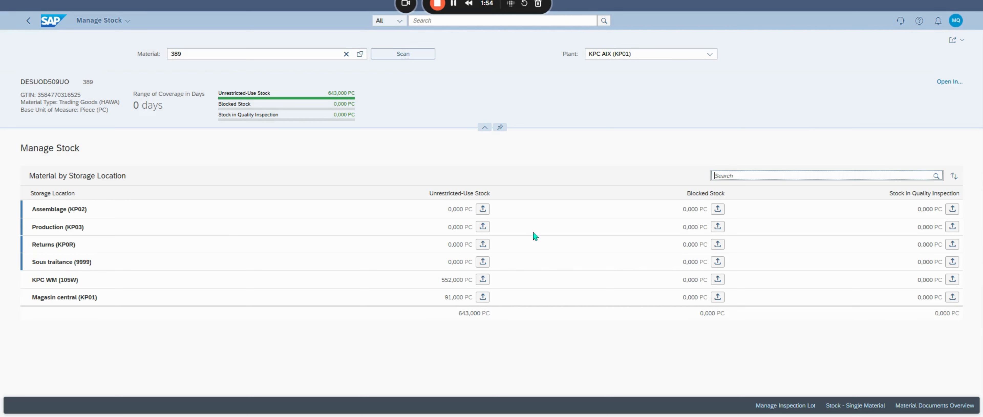
Examine the stock change and special stock type options for unrestricted-use stock in Assemblage (KP02), without posting anything
left_click(483, 210)
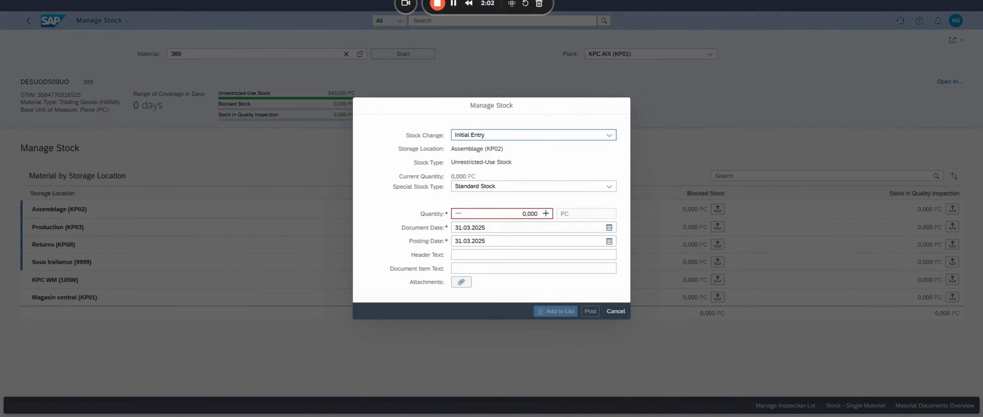
left_click(533, 135)
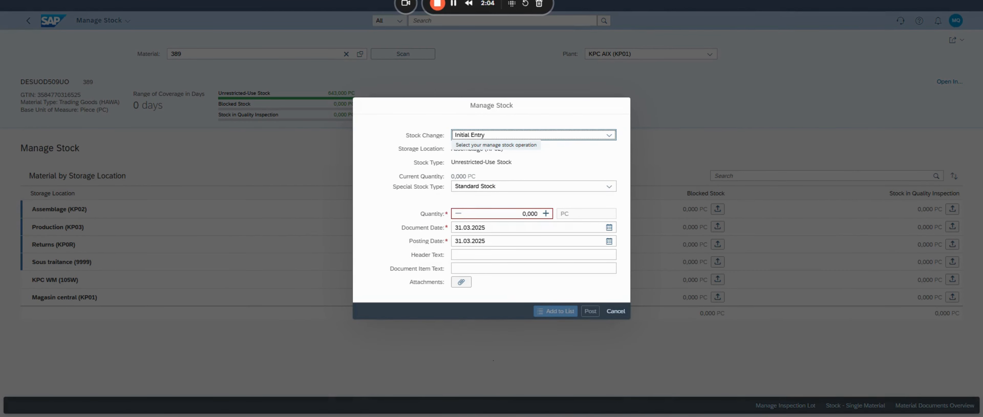
left_click(609, 135)
left_click(607, 136)
left_click(607, 136)
left_click(611, 187)
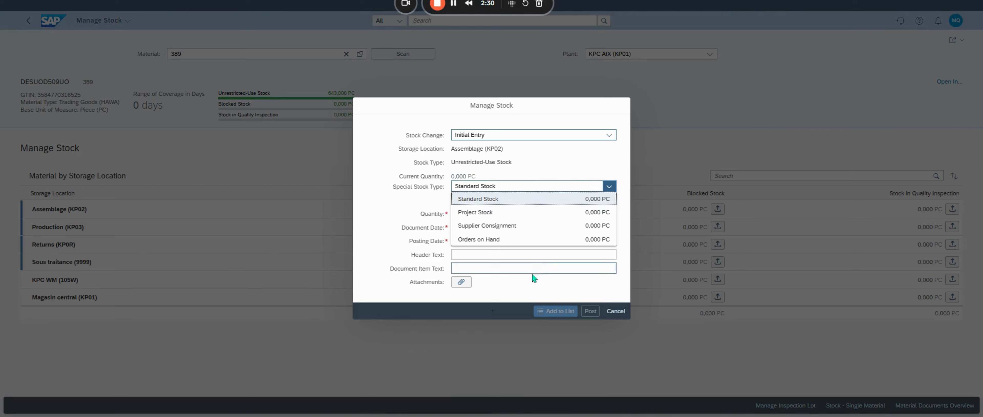
left_click(612, 274)
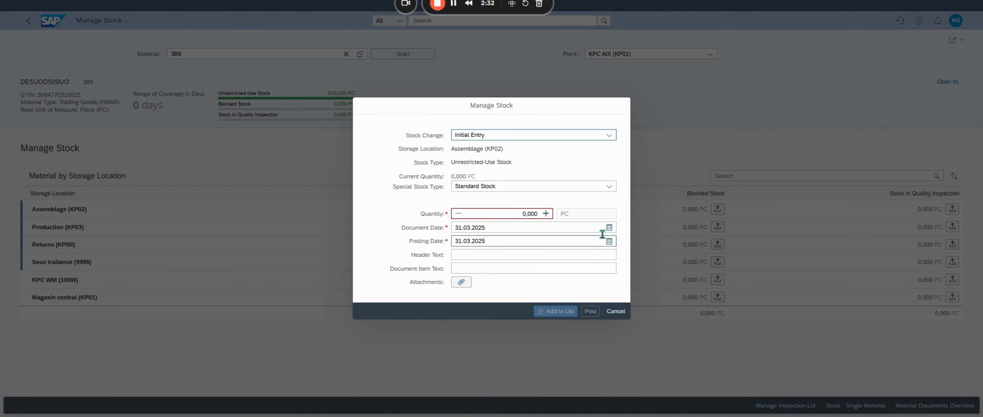
left_click(610, 189)
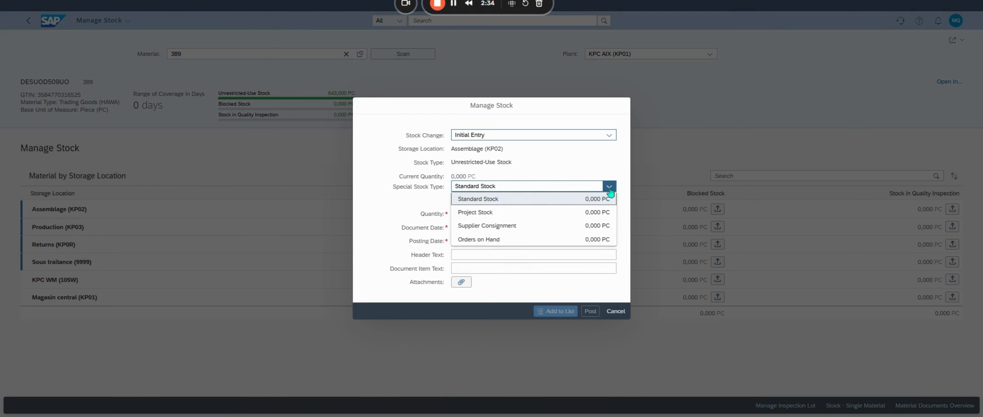
left_click(615, 312)
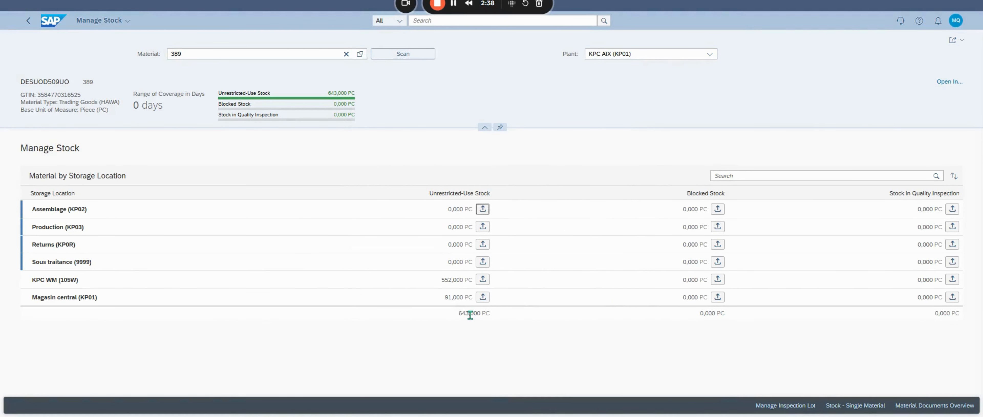
Begin a stock change for the unrestricted-use stock in Magasin central (KP01) with special stock type Orders on Hand
left_click(483, 297)
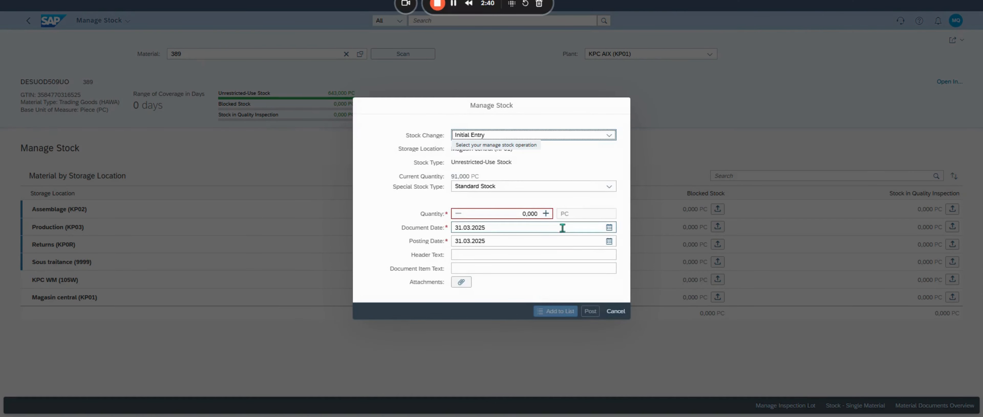
left_click(609, 187)
left_click(543, 240)
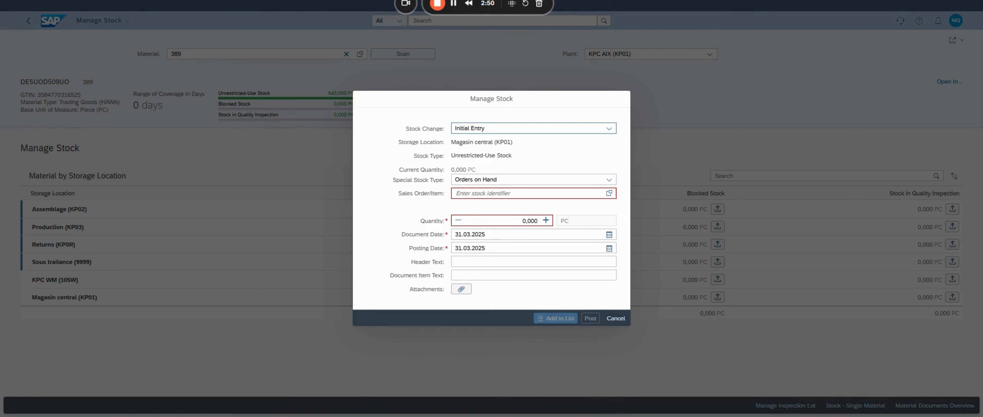
left_click(445, 398)
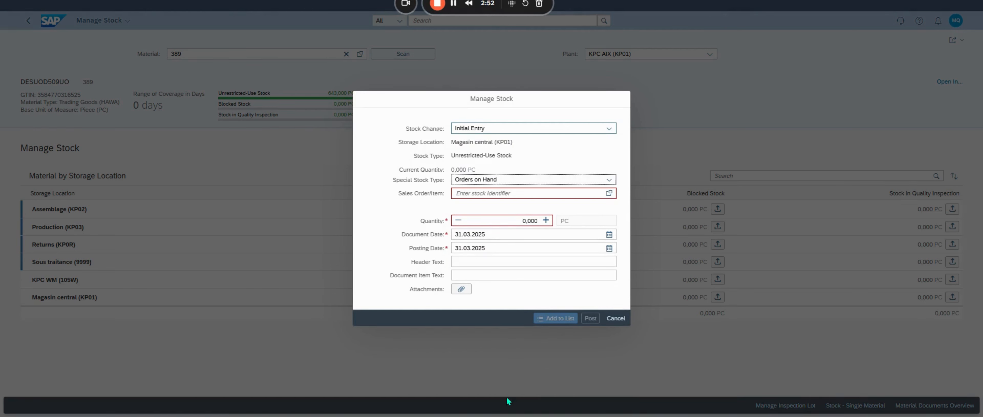
left_click(513, 415)
Browse the available sales orders for the stock identifier and search them for 389
left_click(609, 193)
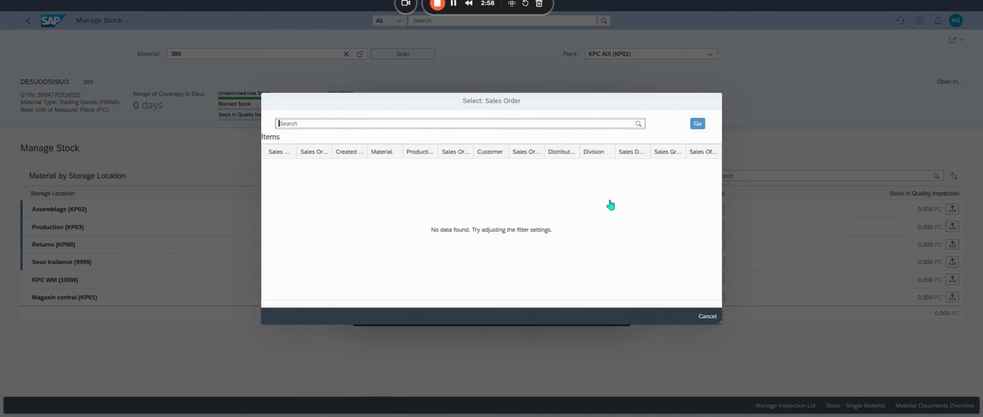
left_click(695, 124)
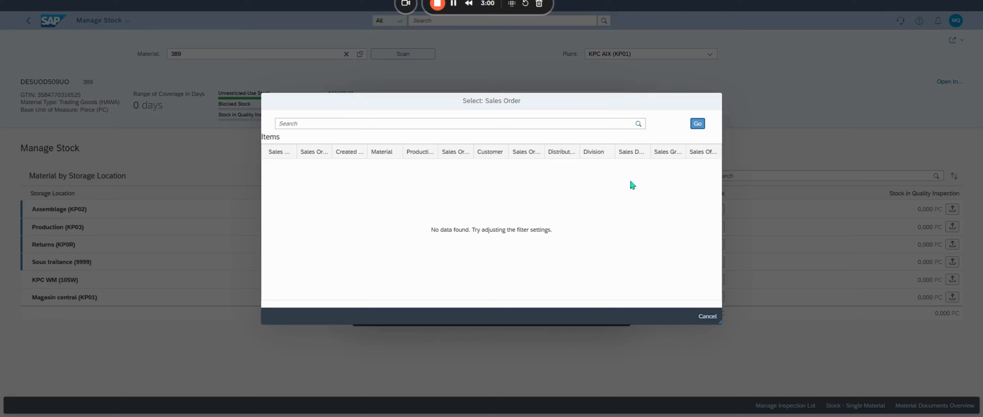
scroll(599, 223, "down", 10)
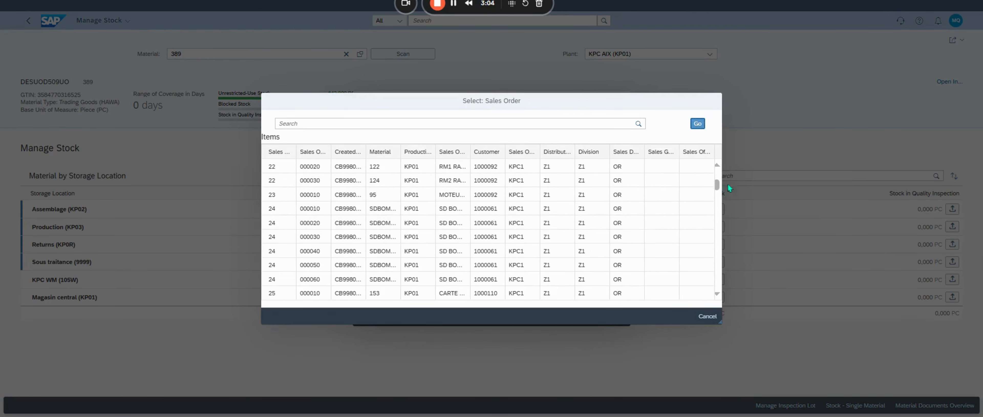
left_click_drag(718, 187, 723, 291)
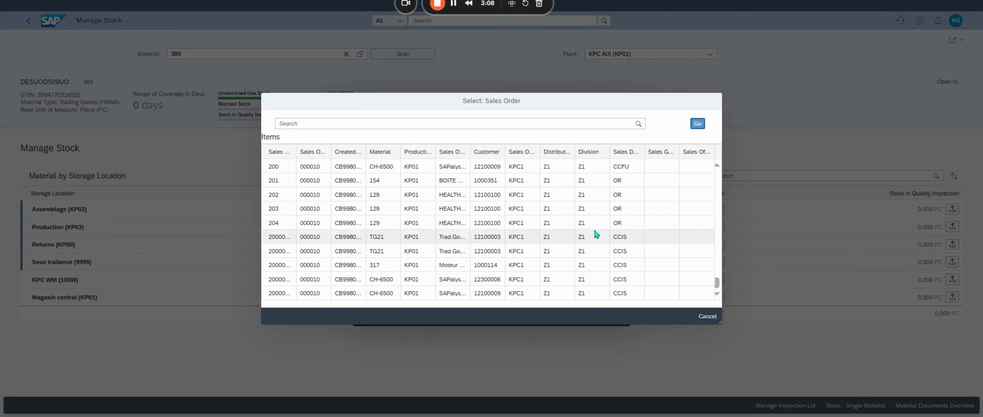
left_click(573, 123)
type("389")
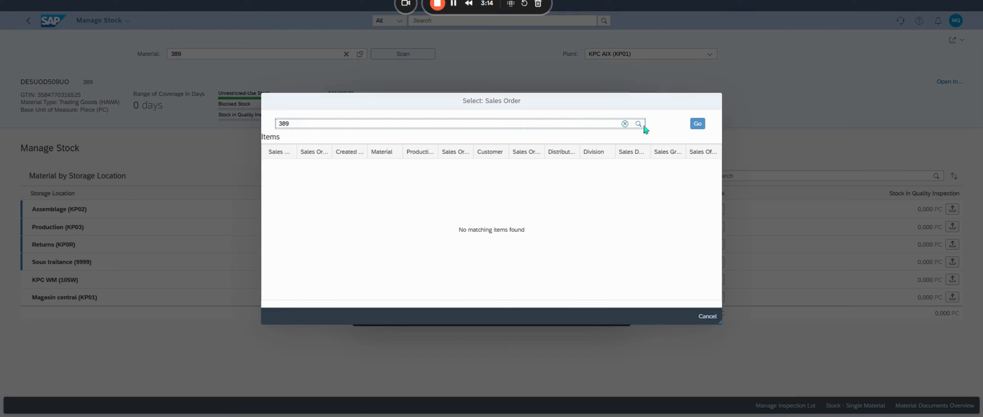
Clear the 389 search, look through the materials in the full sales order list, and leave without selecting an order
left_click(624, 124)
left_click(697, 124)
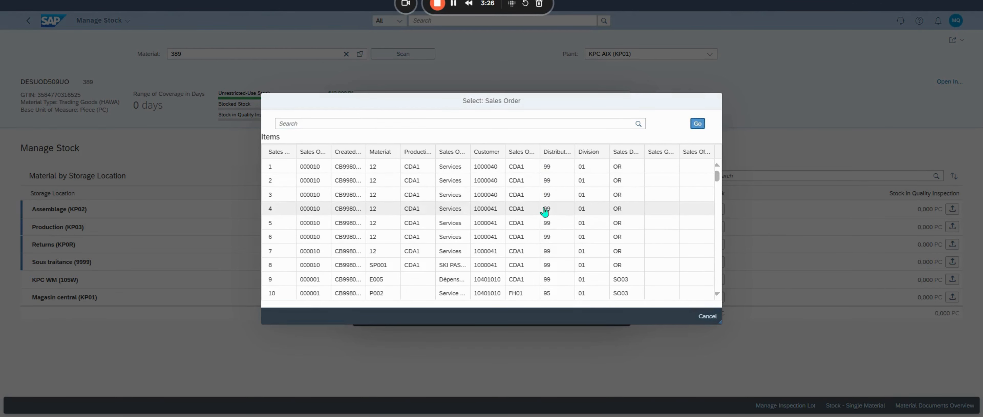
scroll(545, 211, "down", 8)
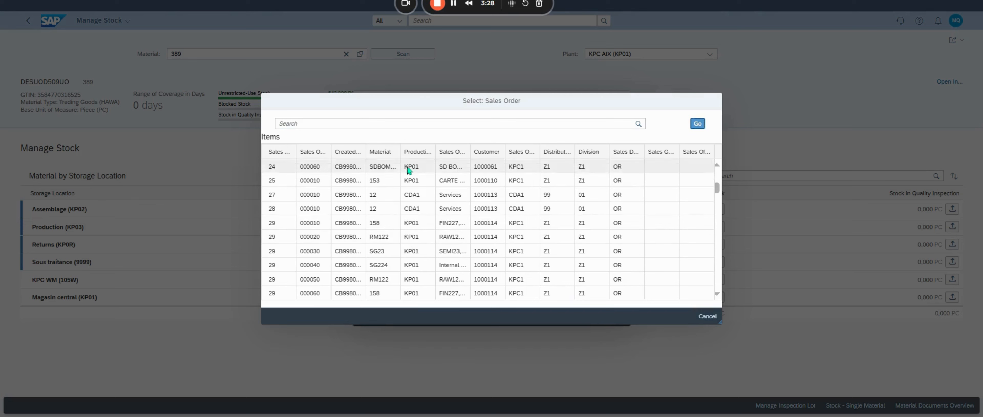
left_click(390, 152)
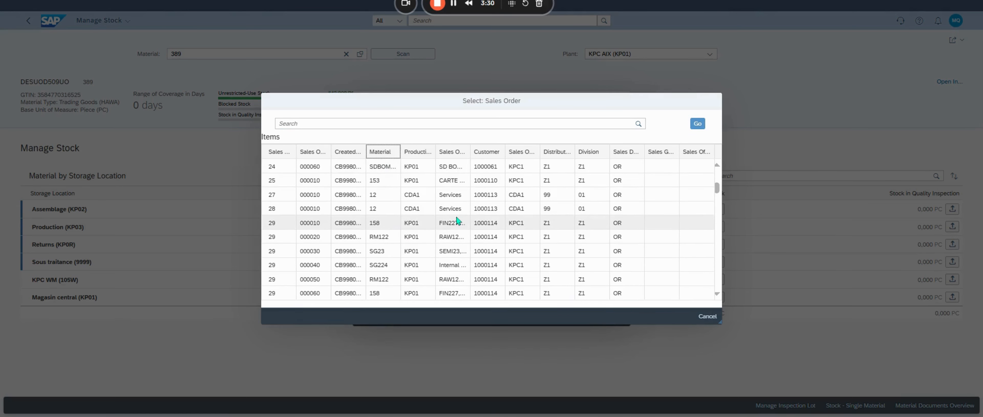
scroll(458, 222, "down", 5)
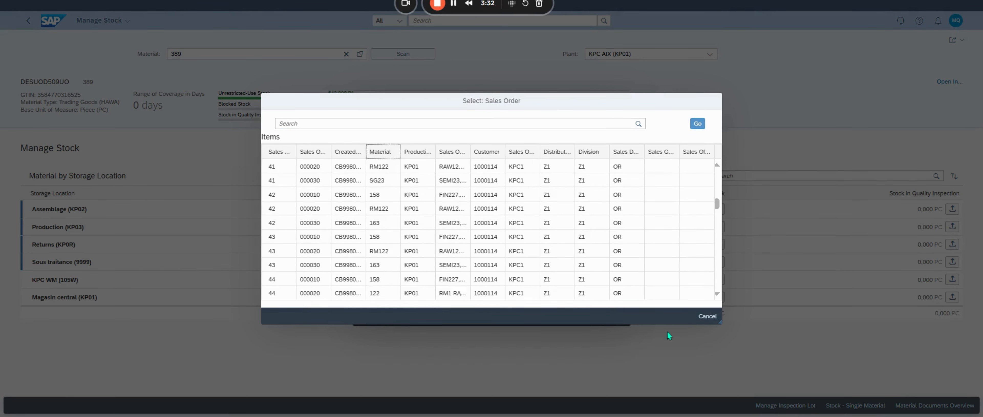
left_click(708, 317)
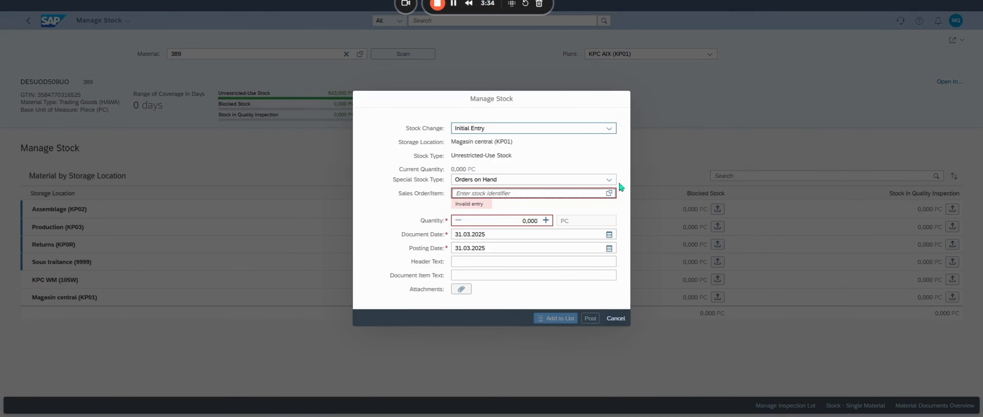
Set the special stock type to Standard Stock and post an initial entry of 9 PC for Magasin central (KP01)
left_click(610, 179)
left_click(566, 193)
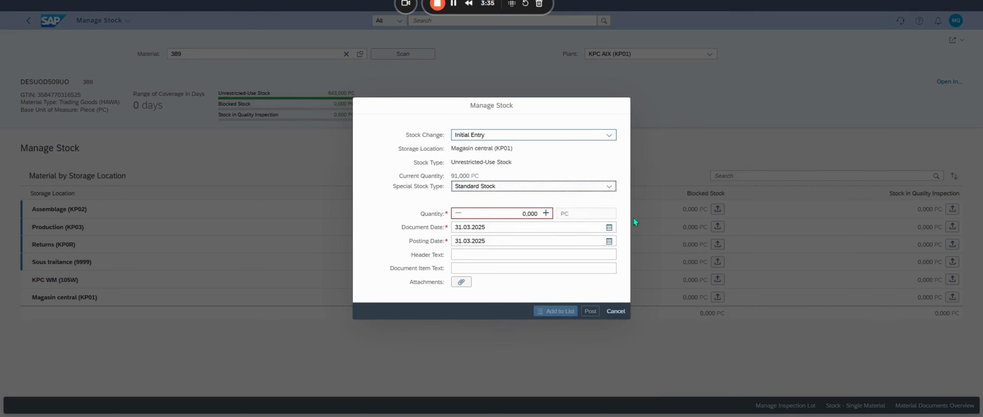
left_click(527, 214)
type("9")
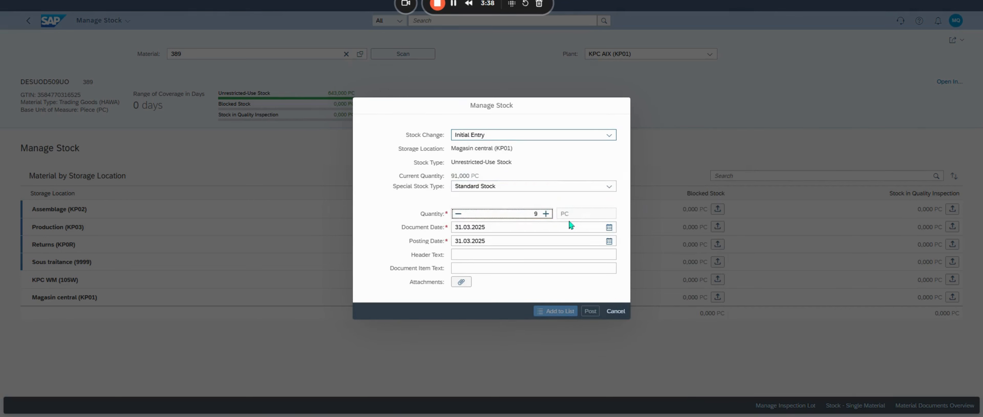
key("Tab")
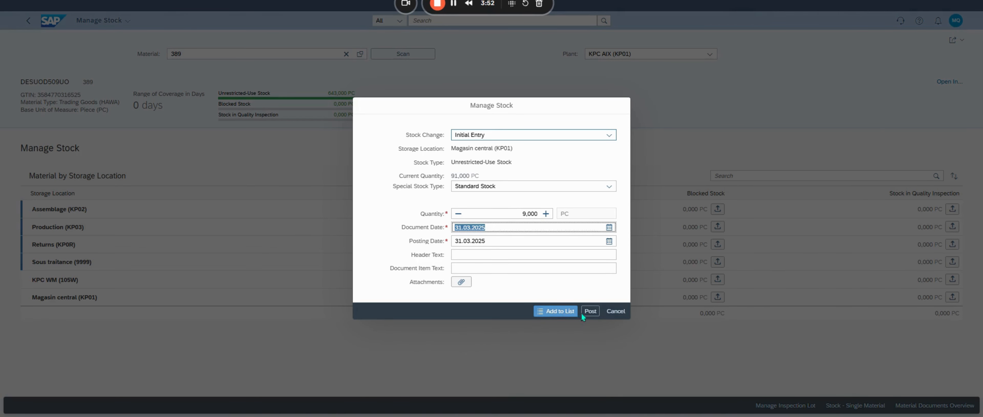
left_click(588, 313)
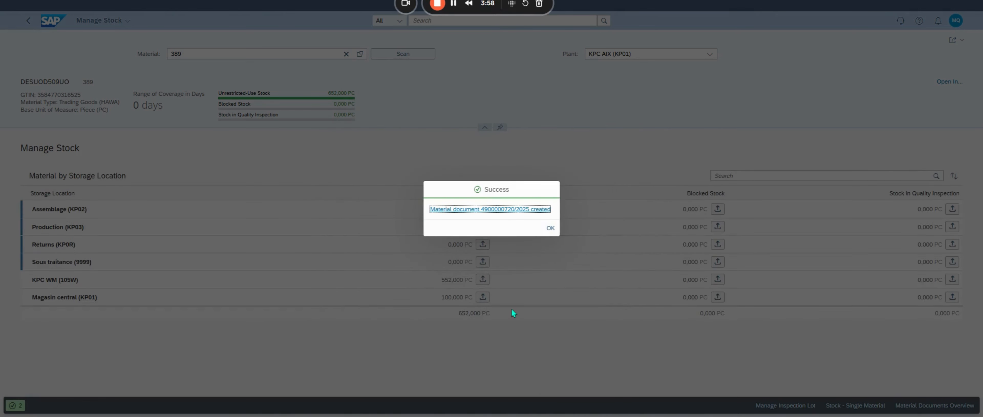
left_click(550, 228)
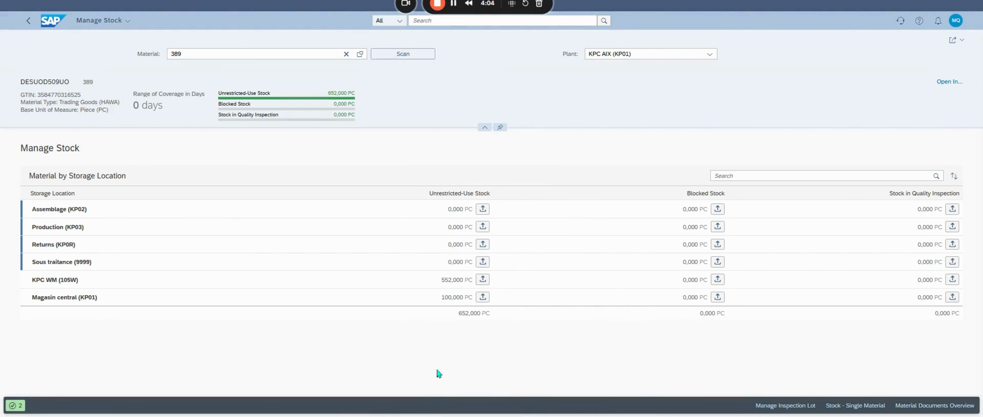
left_click_drag(441, 299, 460, 298)
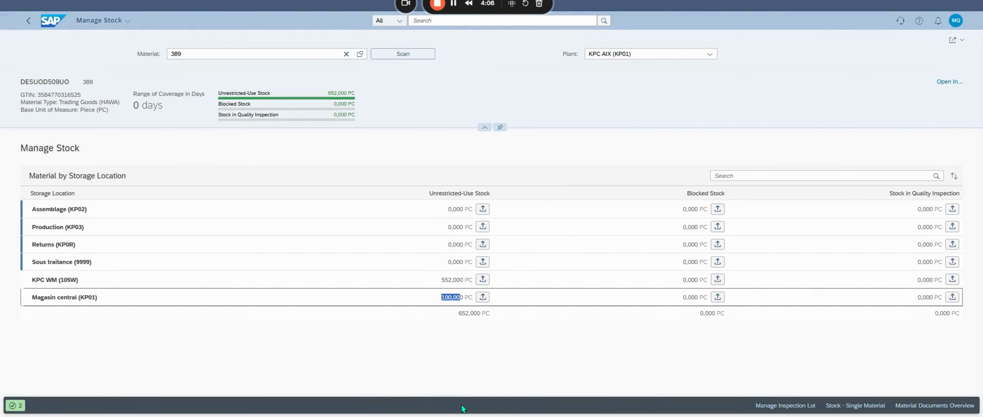
left_click(463, 416)
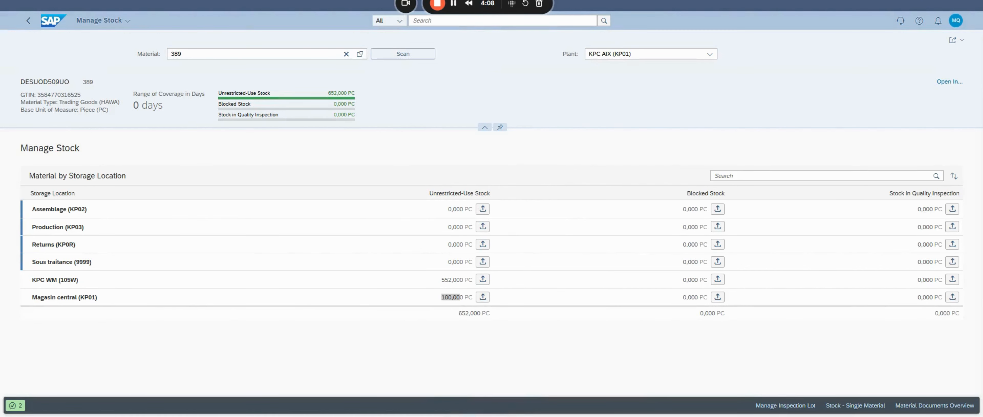